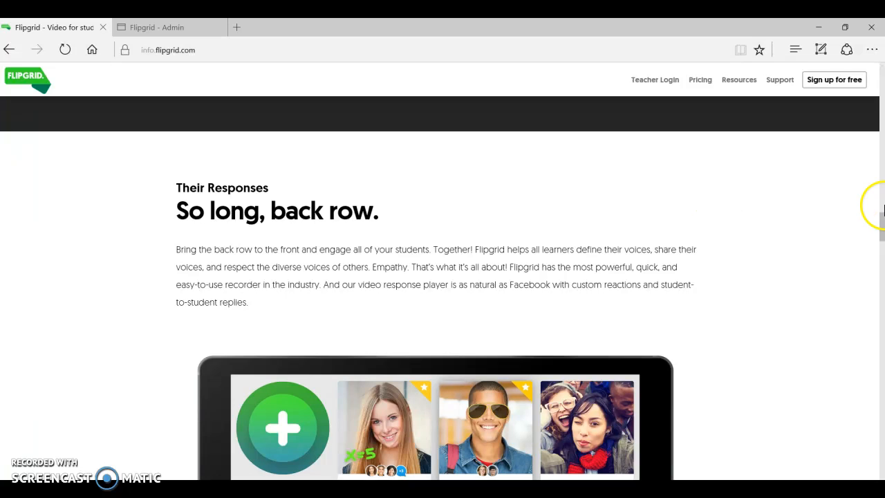
Examine the grid code entry on the public homepage and the account plans on the admin site's Upgrade page.
drag(882, 214, 880, 69)
click(435, 130)
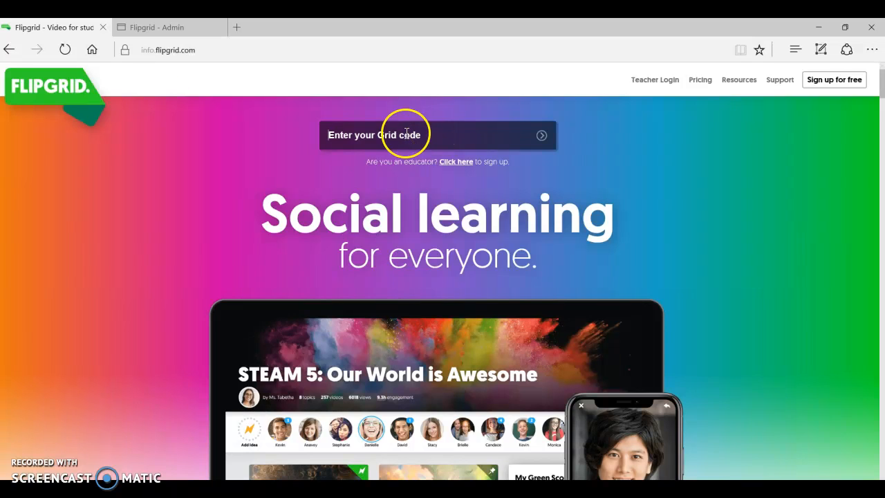
mouse_move(172, 29)
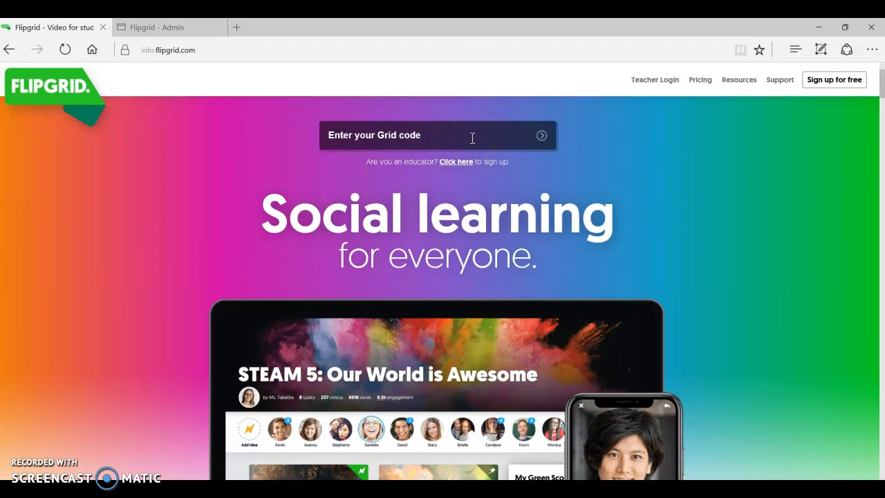
click(177, 29)
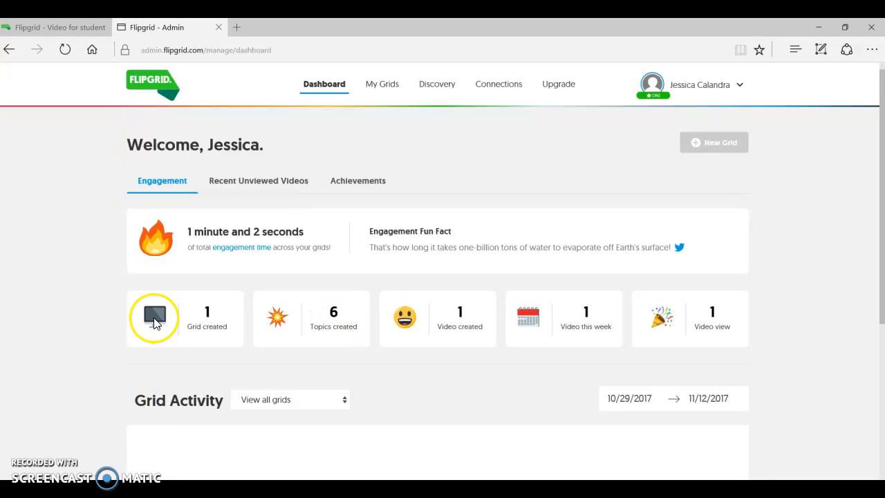
click(562, 90)
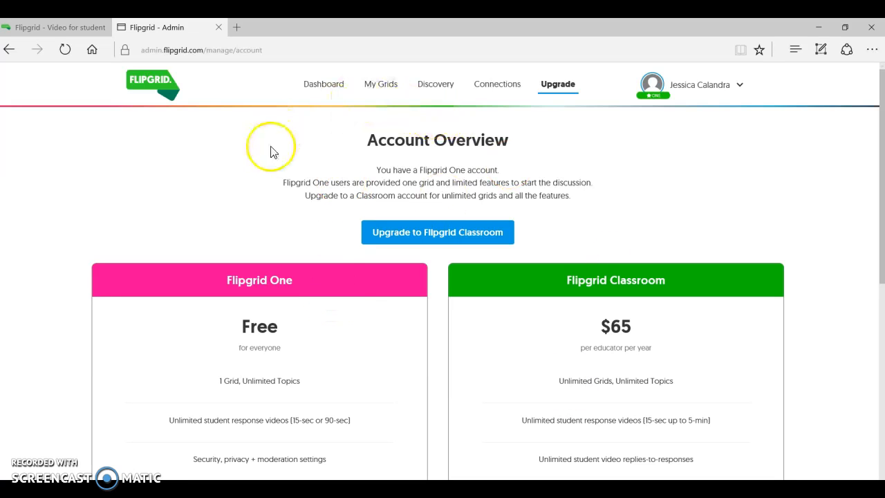
Open the class grid from My Grids and start a new topic titled "Wonder - The Drop Off".
click(380, 84)
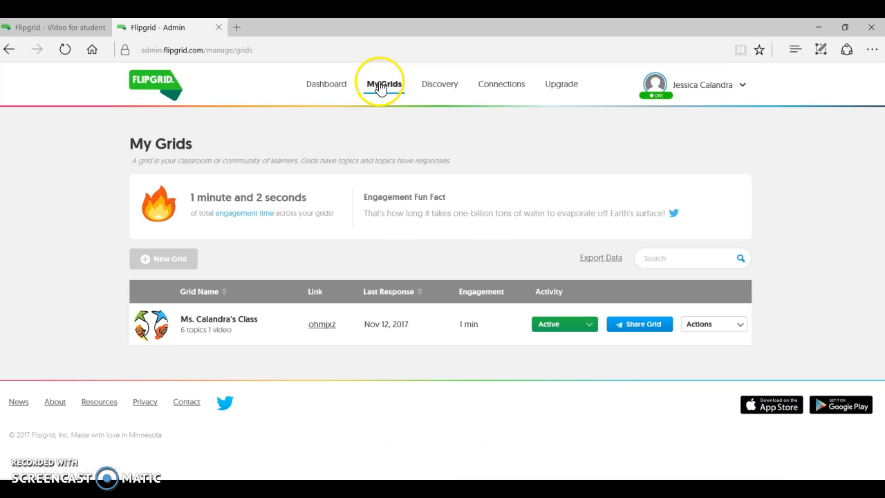
click(211, 323)
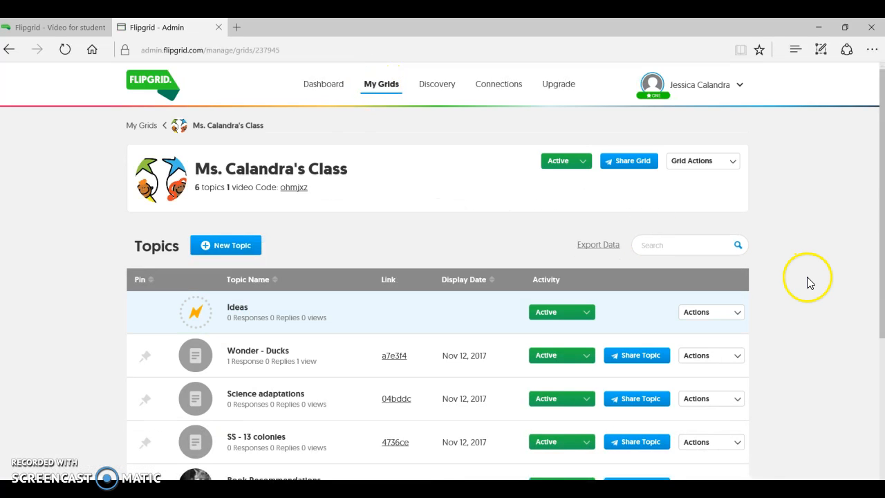
scroll(883, 211, down, 2)
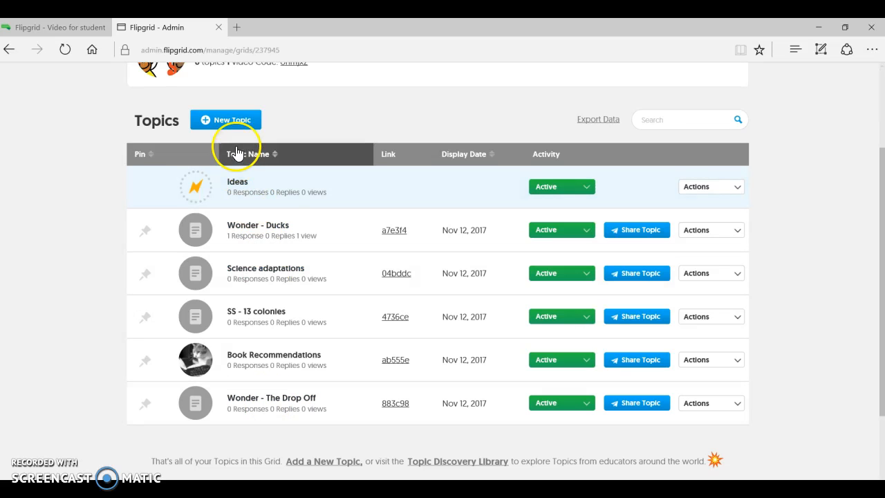
click(232, 123)
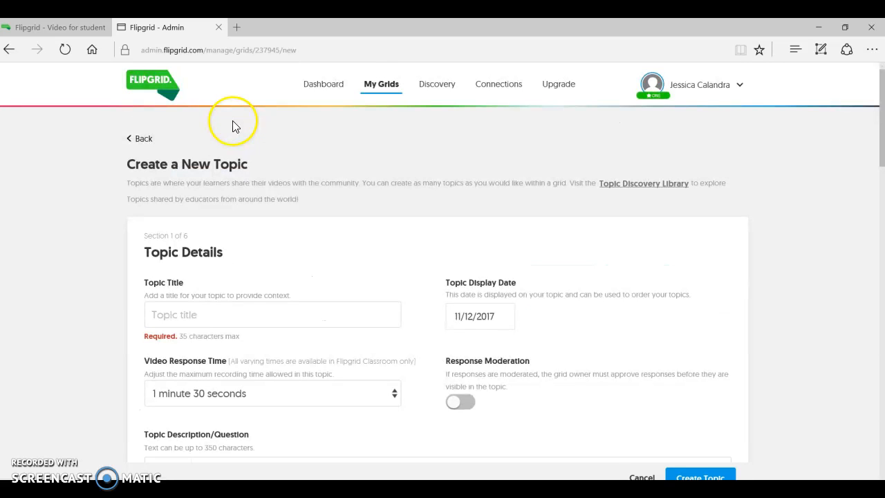
click(251, 314)
text(Wonder - The Drop Off)
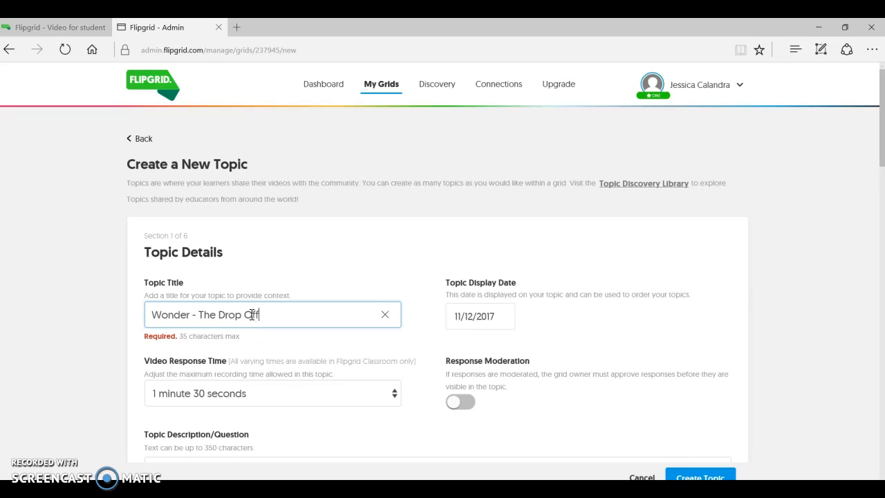
Choose a 1 minute 30 seconds response time and enter the question "What did you think when you found out what really happened to Auggie's astronaut helmet?!".
drag(883, 142, 875, 191)
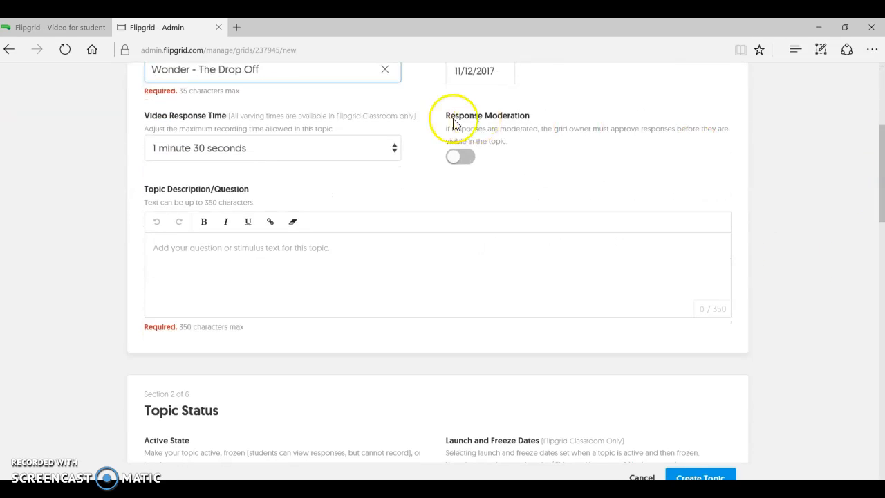
click(391, 147)
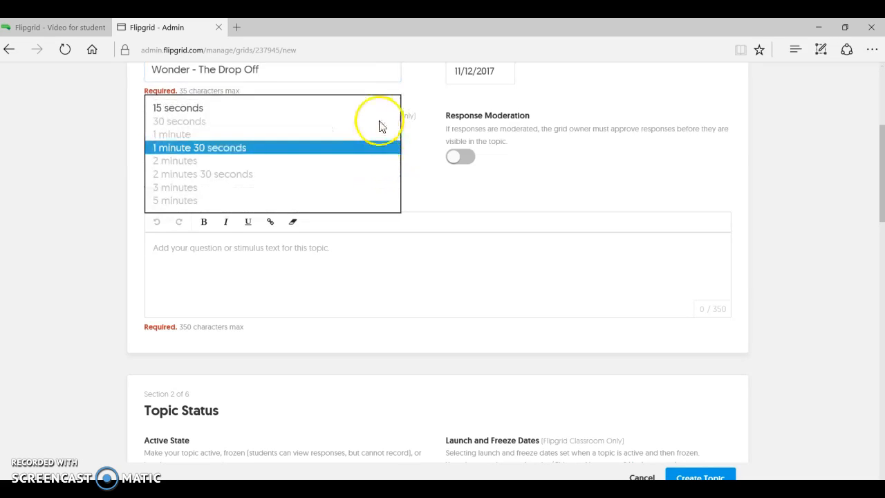
click(376, 147)
click(325, 247)
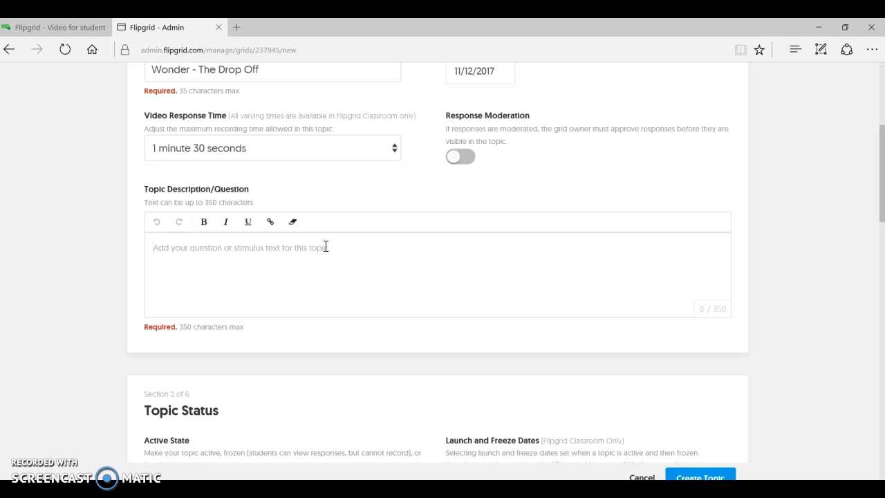
text(Wh)
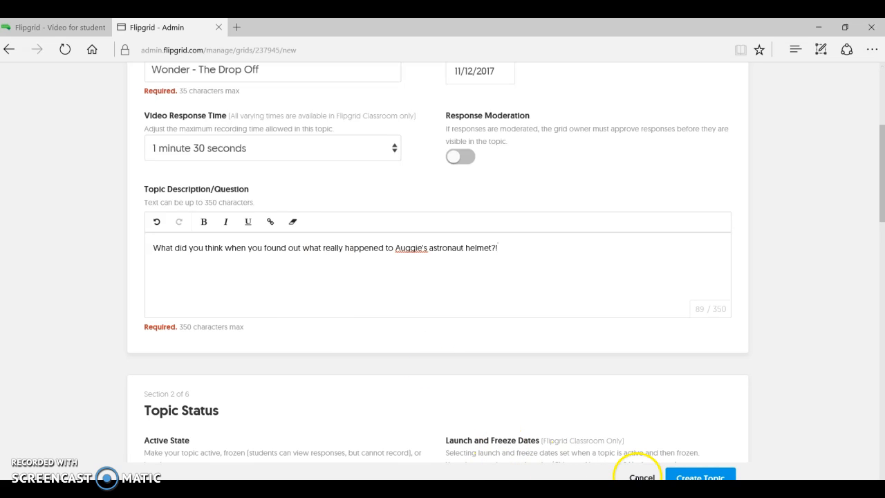
Create the Wonder - The Drop Off topic and return to the class grid's topic list.
click(693, 477)
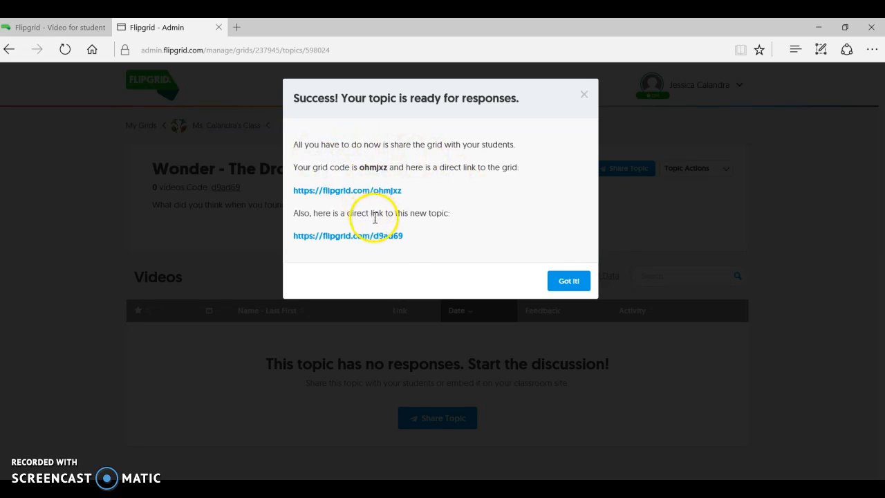
click(563, 280)
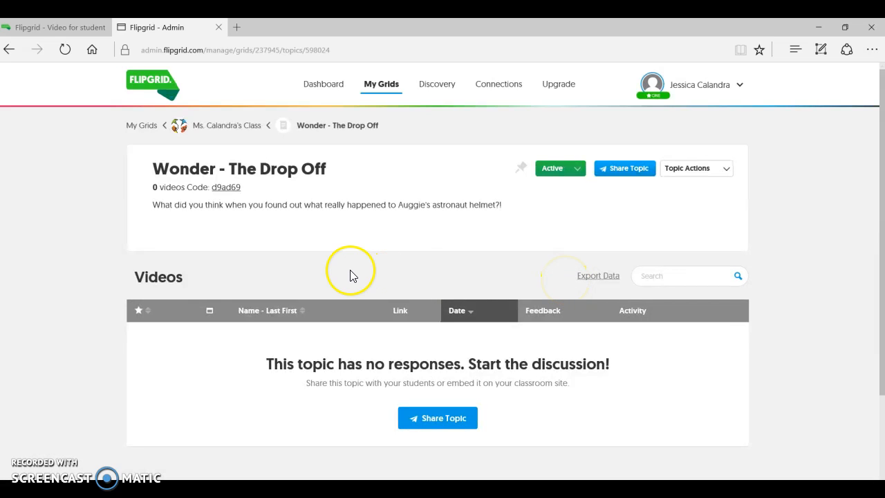
click(248, 128)
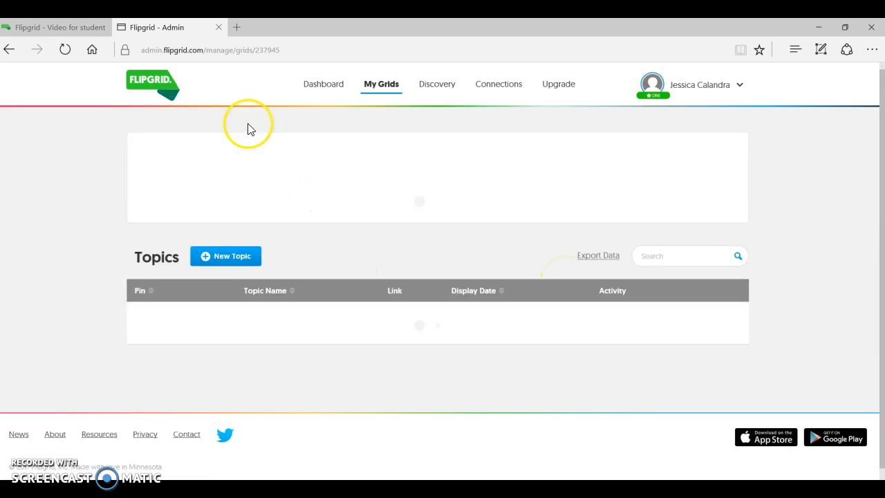
scroll(56, 261, down, 1)
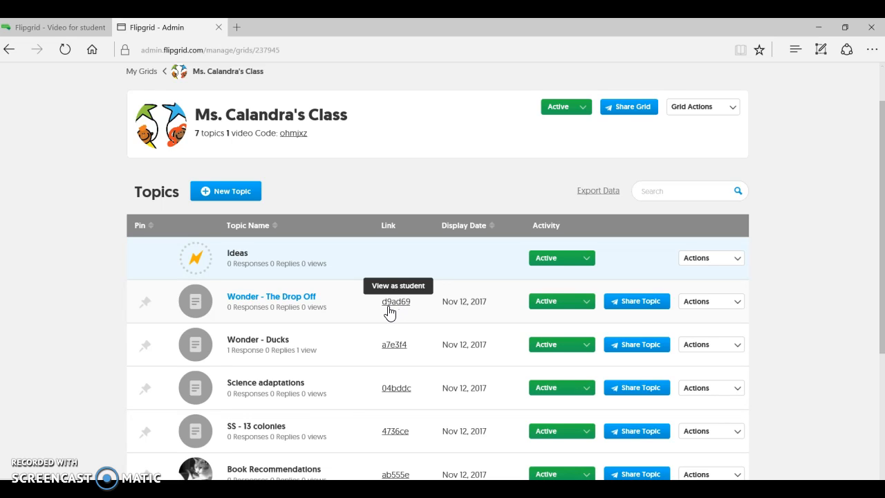
Check where students enter the grid code on the homepage and return to the class grid's admin page.
click(67, 28)
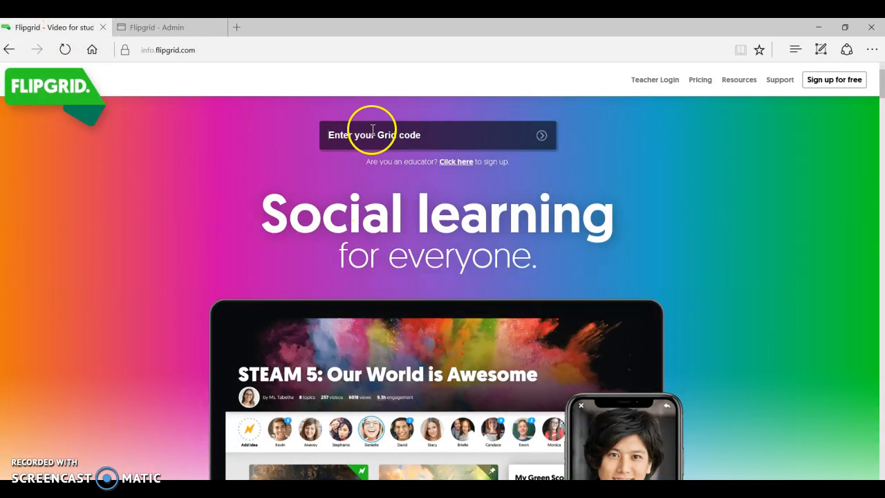
click(187, 32)
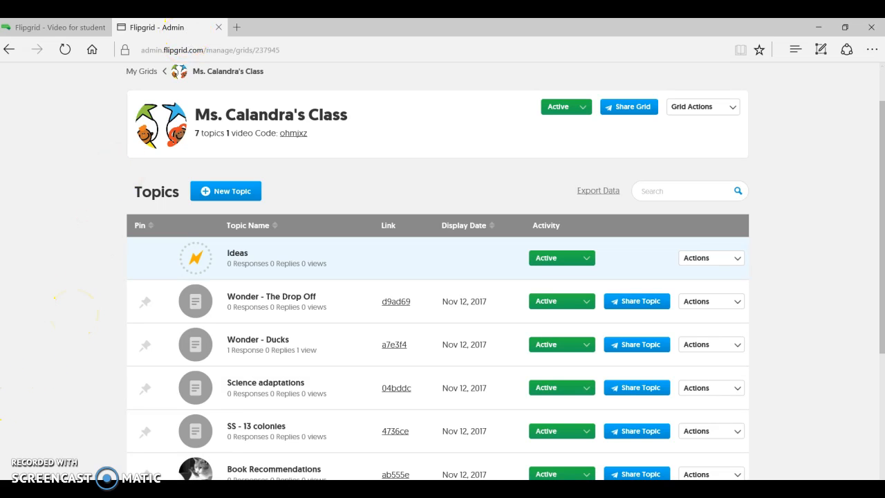
drag(882, 253, 869, 173)
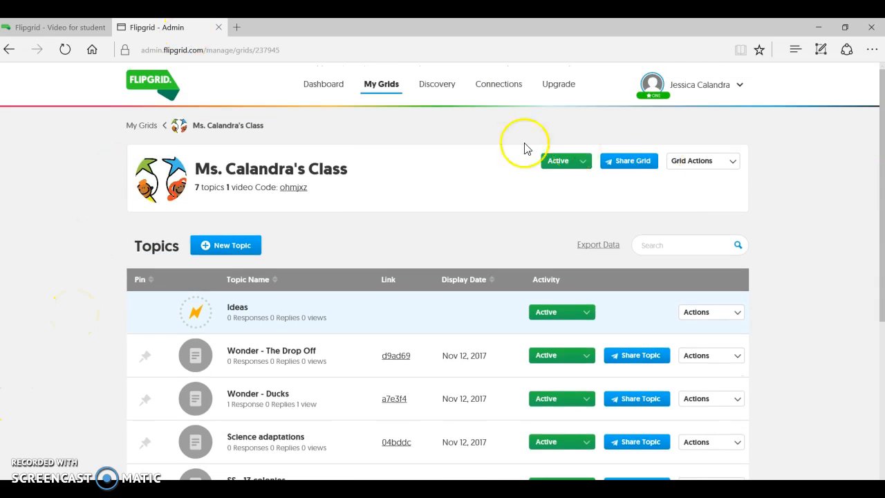
Filter the Topic Discovery Library by the Elementary School audience and the Math subject.
click(439, 87)
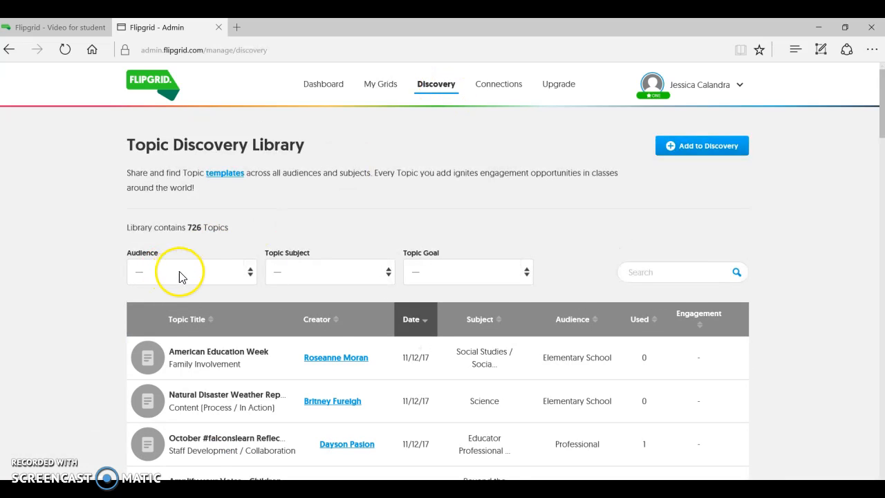
click(233, 281)
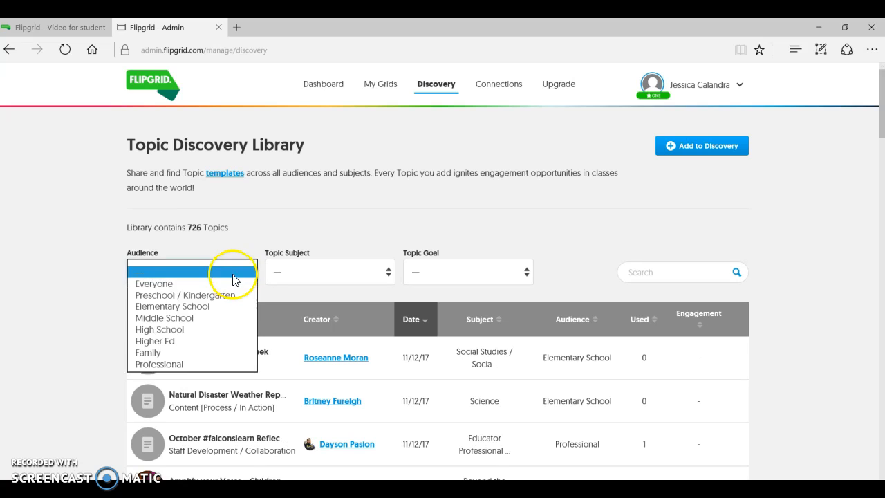
click(231, 306)
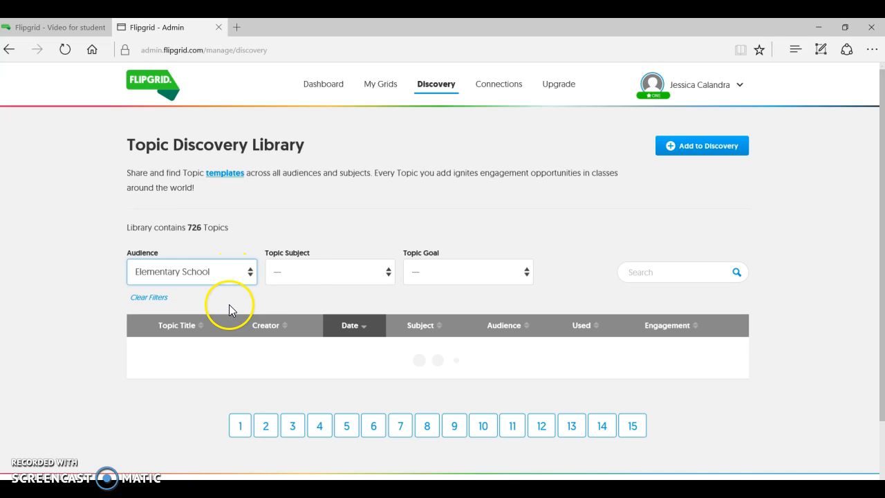
click(300, 277)
click(307, 393)
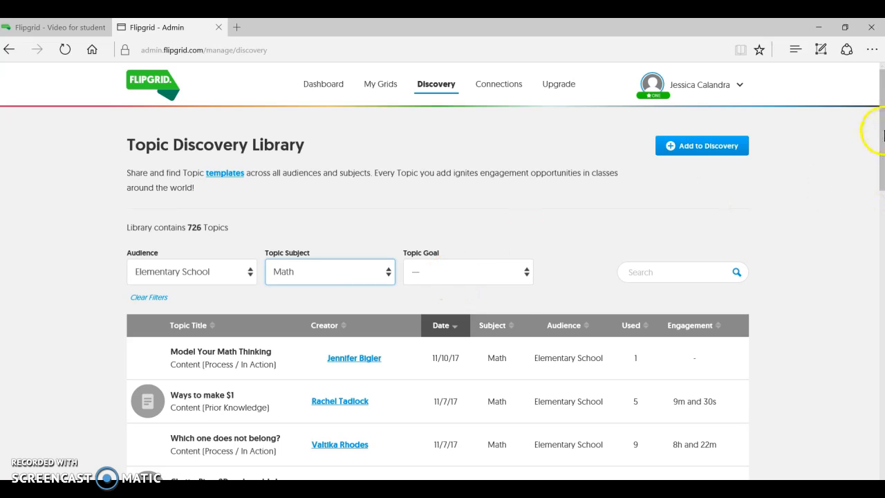
mouse_move(882, 132)
mouse_down()
mouse_move(882, 324)
mouse_move(880, 166)
mouse_move(866, 130)
mouse_up()
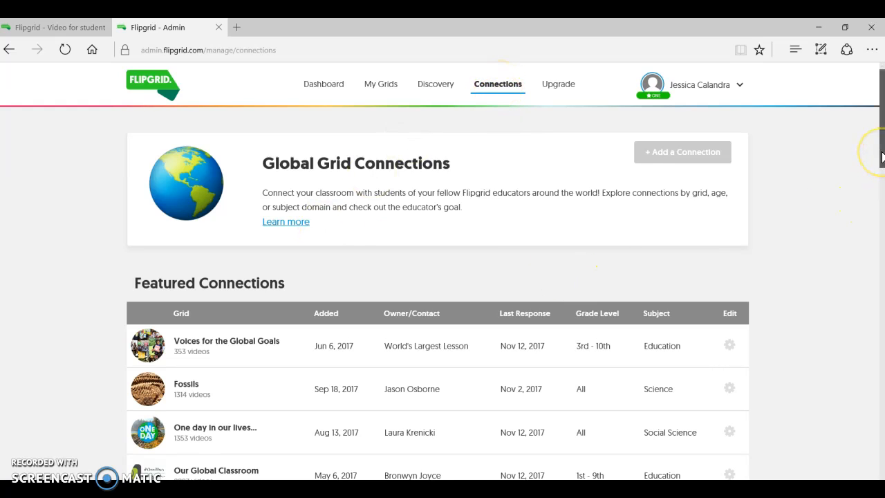
Browse the Global Grid Connections list and visit the Tuck Everlasting Literary Response Journal grid from its connection details.
drag(881, 157, 882, 292)
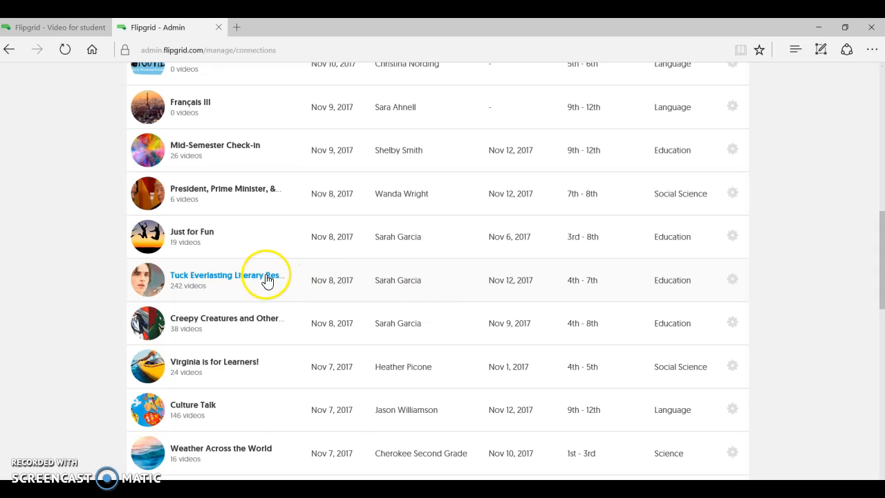
click(262, 280)
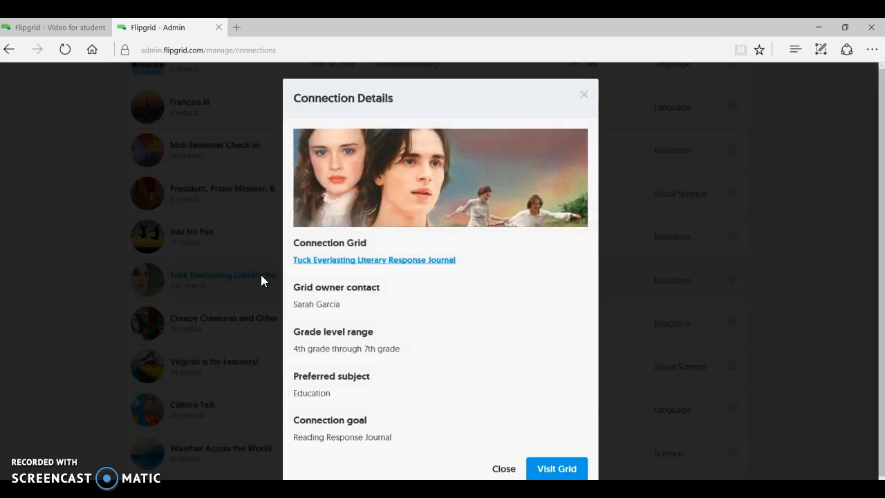
click(548, 469)
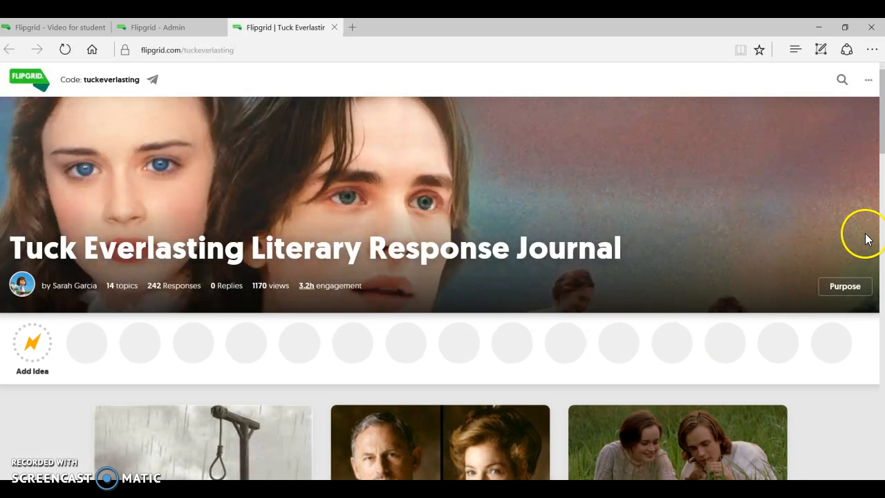
mouse_move(882, 154)
mouse_down()
mouse_move(882, 361)
mouse_move(870, 143)
mouse_up()
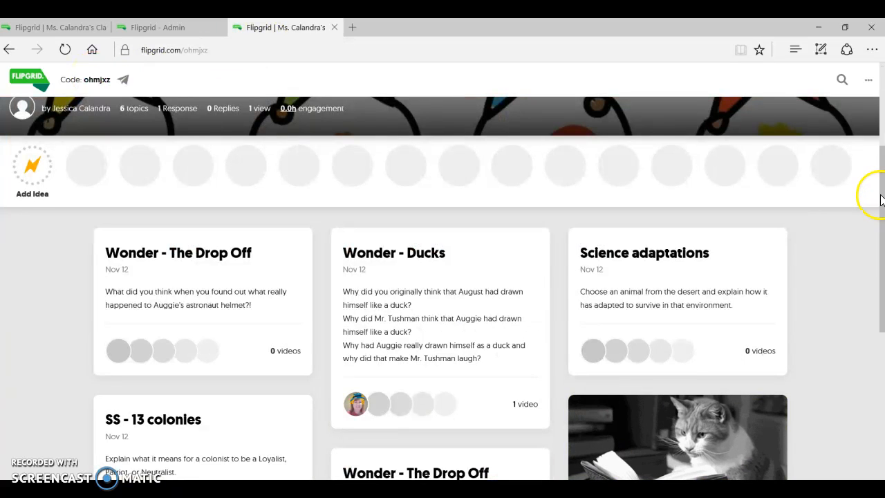
Review the student view of the class grid, open the Wonder - Ducks topic, and return to the grid.
drag(883, 192, 879, 141)
drag(881, 131, 883, 178)
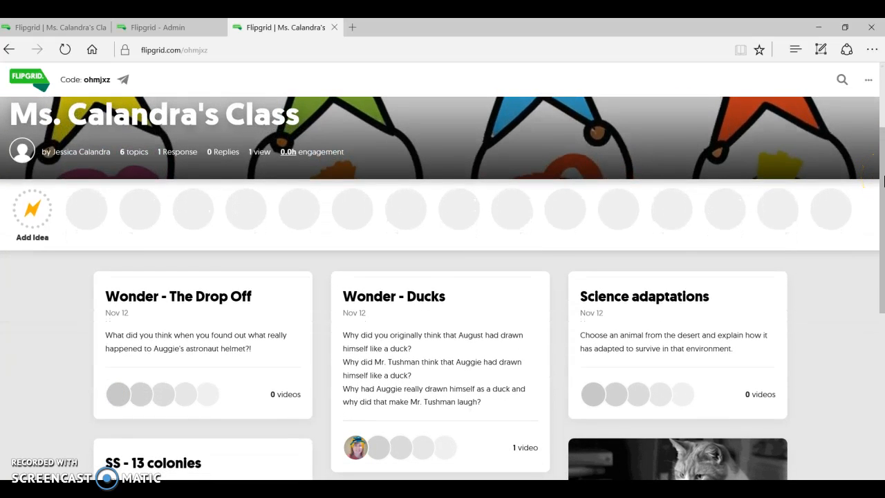
click(400, 296)
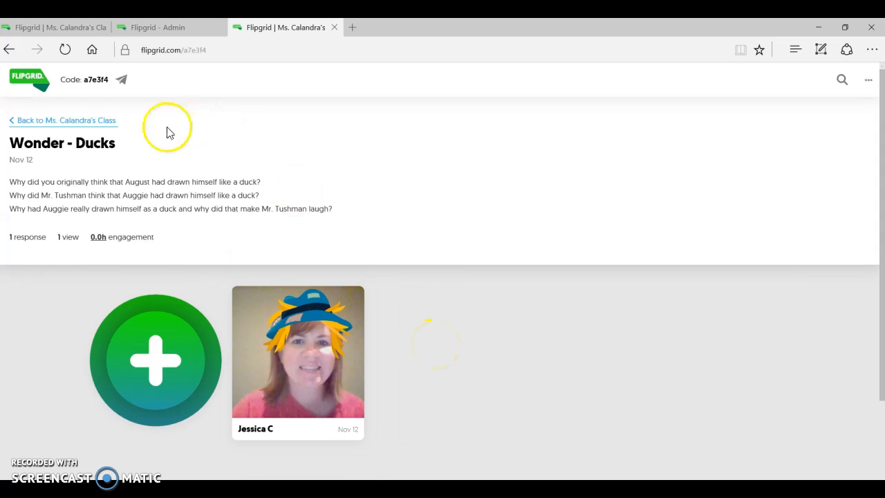
click(110, 122)
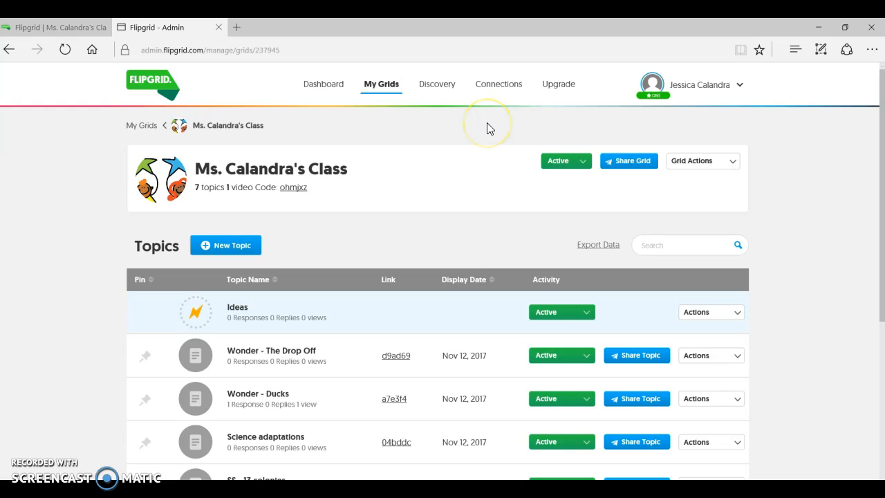
Revisit the Topic Discovery Library and look over the elementary math topics.
click(453, 86)
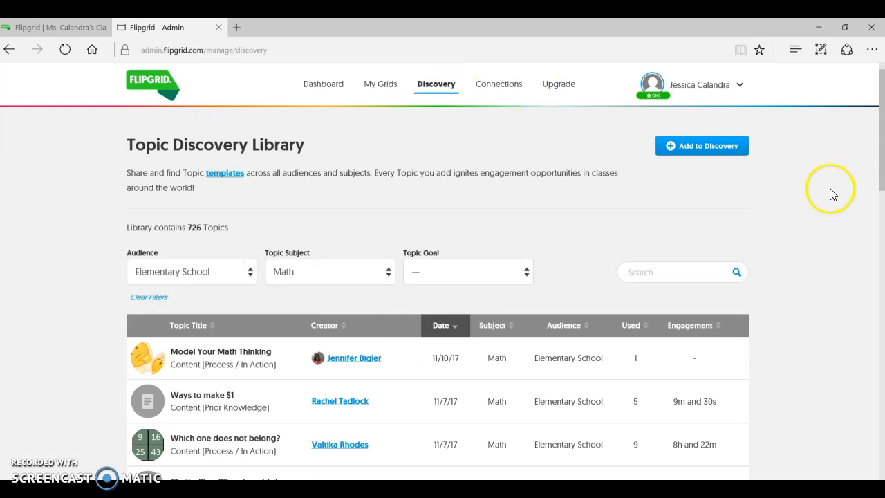
drag(882, 178, 883, 148)
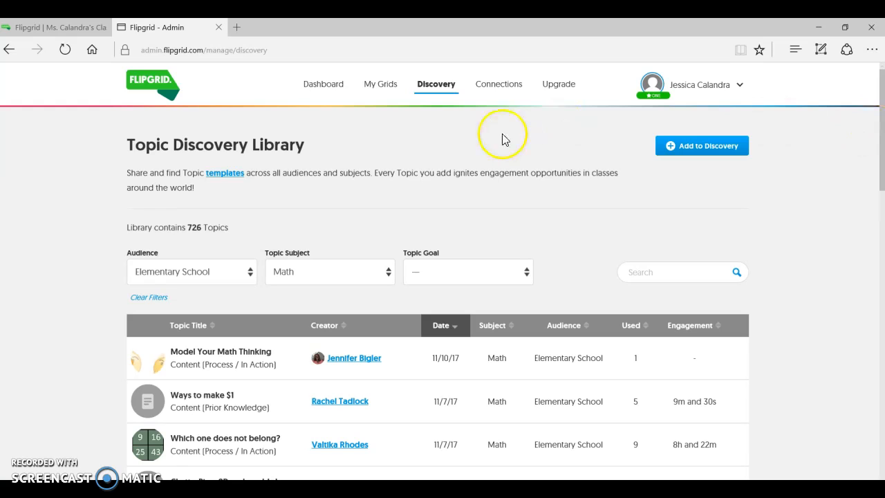
Open the SS - 13 colonies topic from the class grid in My Grids and go back to the Dashboard.
click(372, 87)
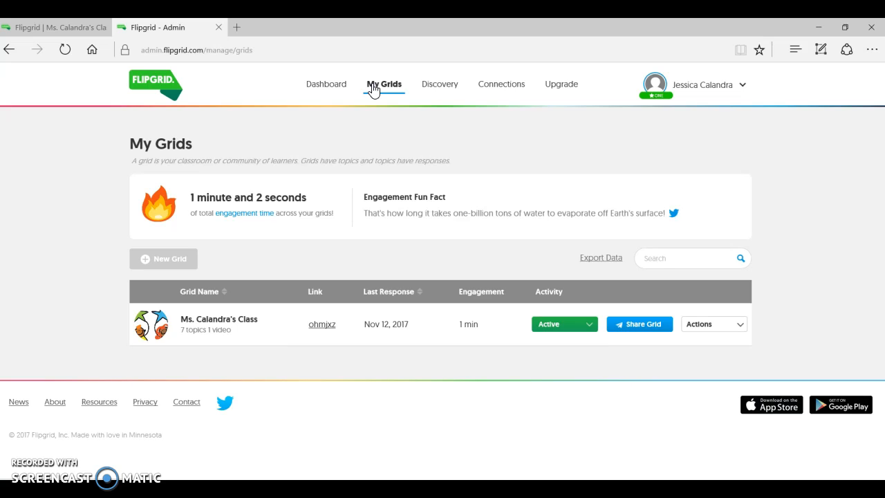
click(373, 90)
click(226, 320)
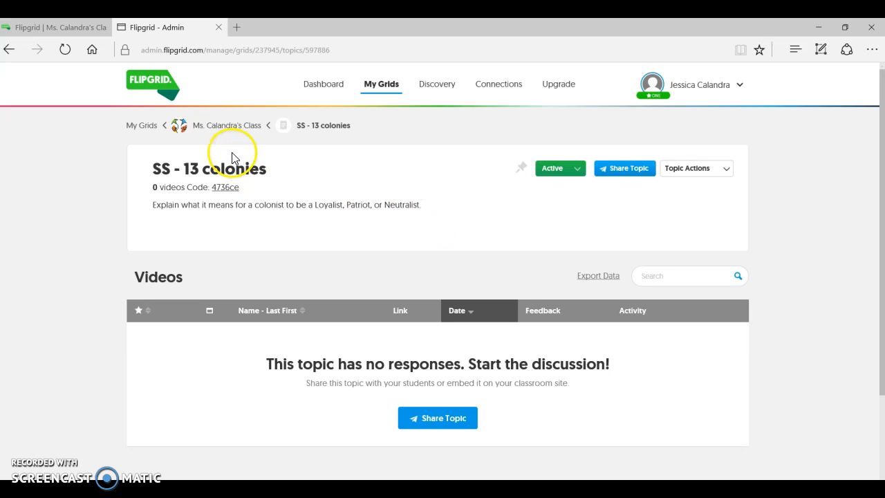
click(318, 88)
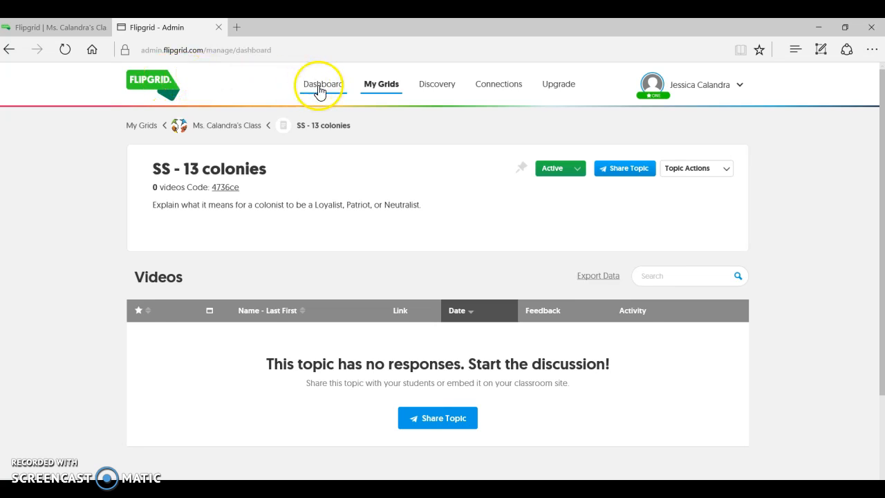